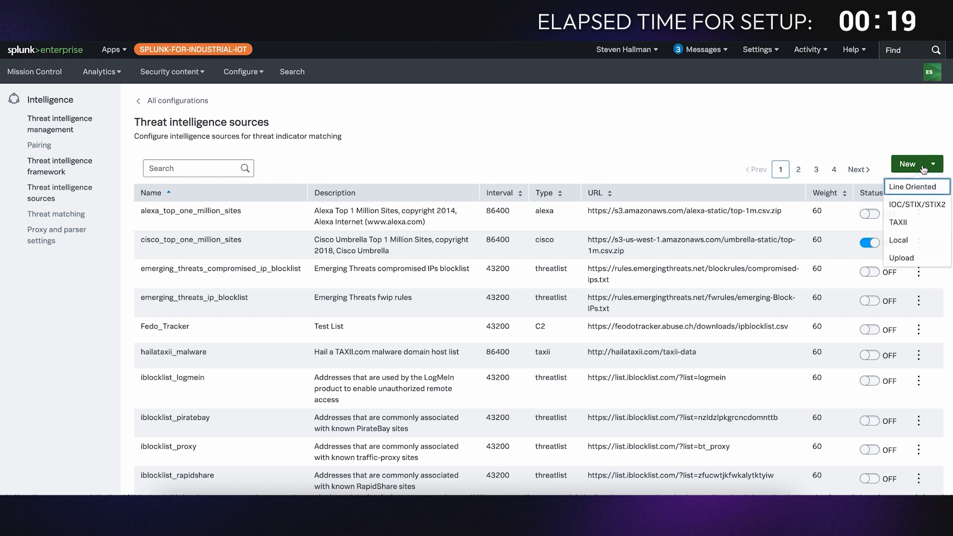
# Create a new Line Oriented threat intelligence source and name it nod_domains_feed.
pyautogui.click(913, 191)
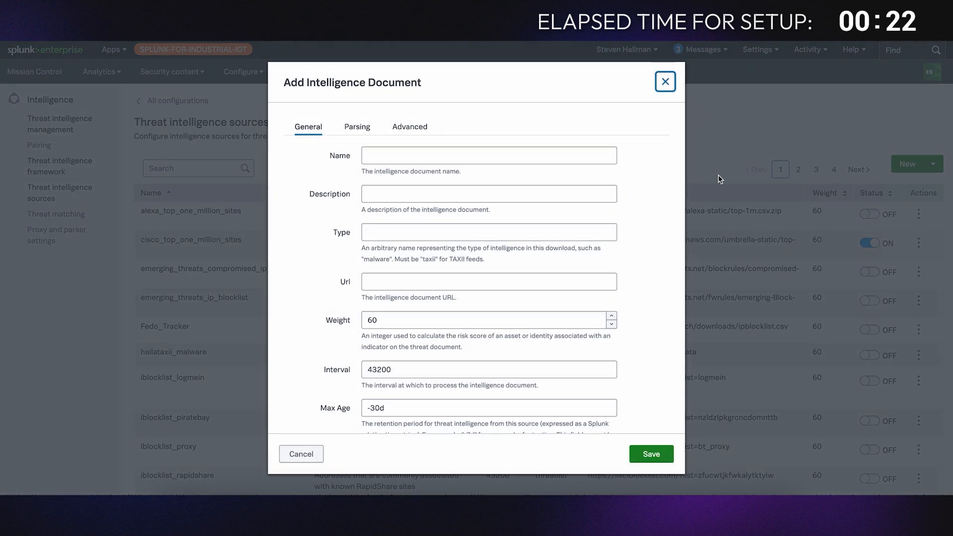
pyautogui.click(517, 156)
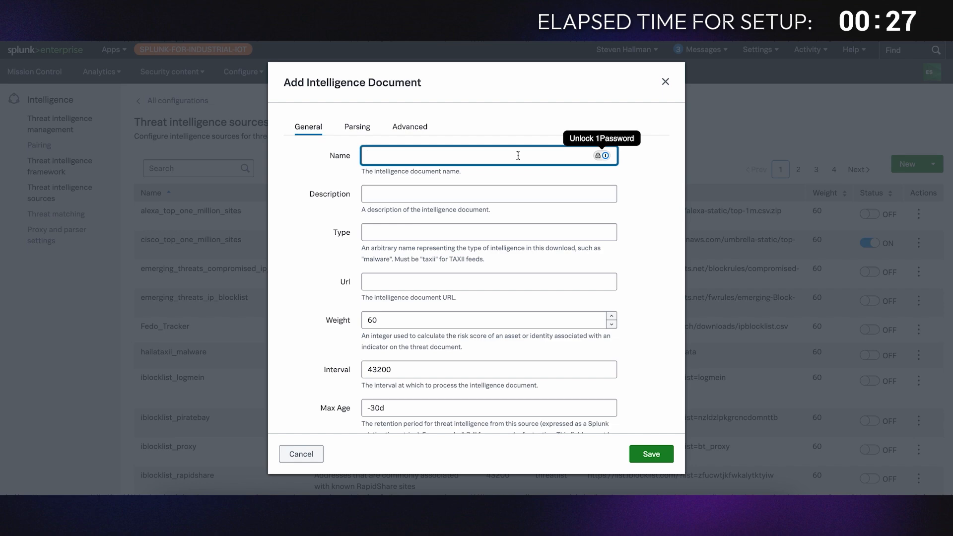
pyautogui.write('nod_domains')
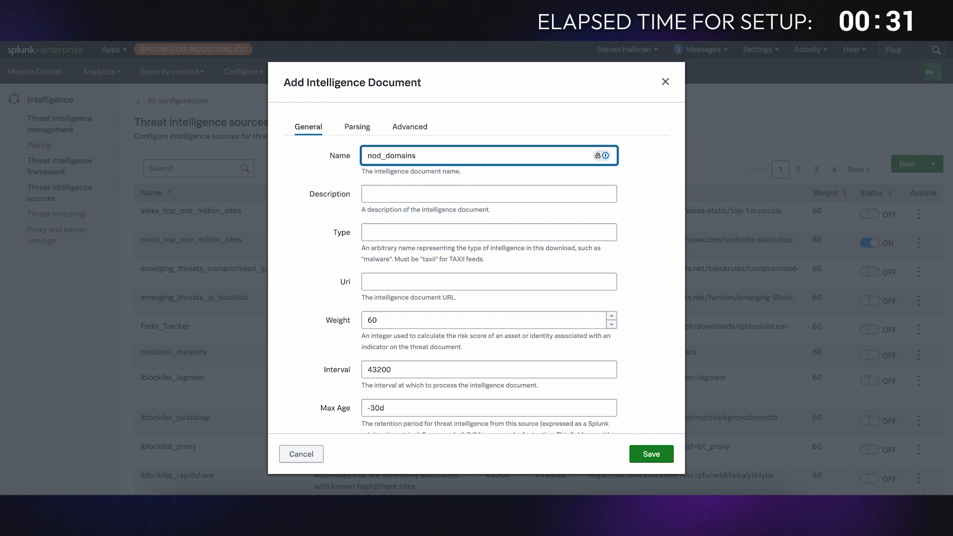
pyautogui.write('_feed')
pyautogui.press('Tab')
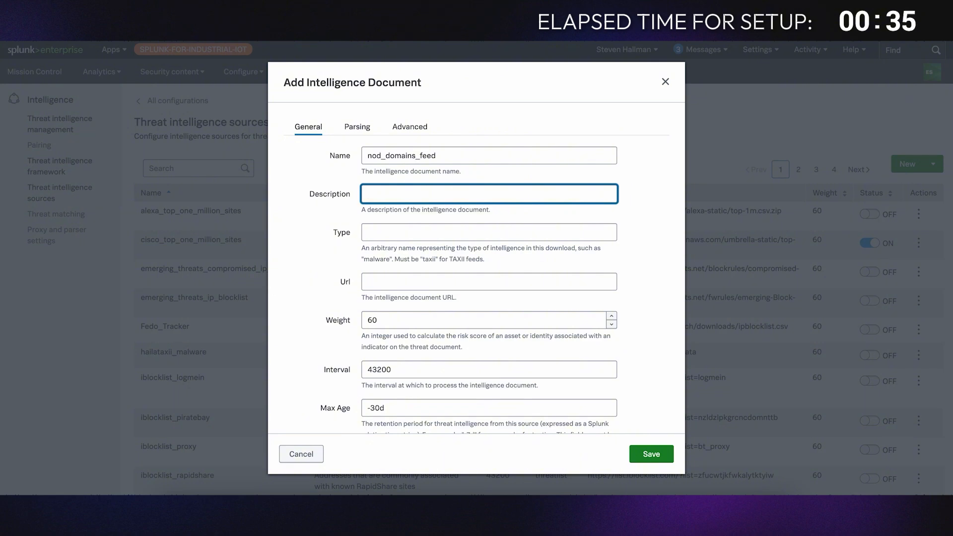
# Set the intelligence document's description to "Newly Observed Domains from DomainTools API".
pyautogui.write('Newly Observed Dom')
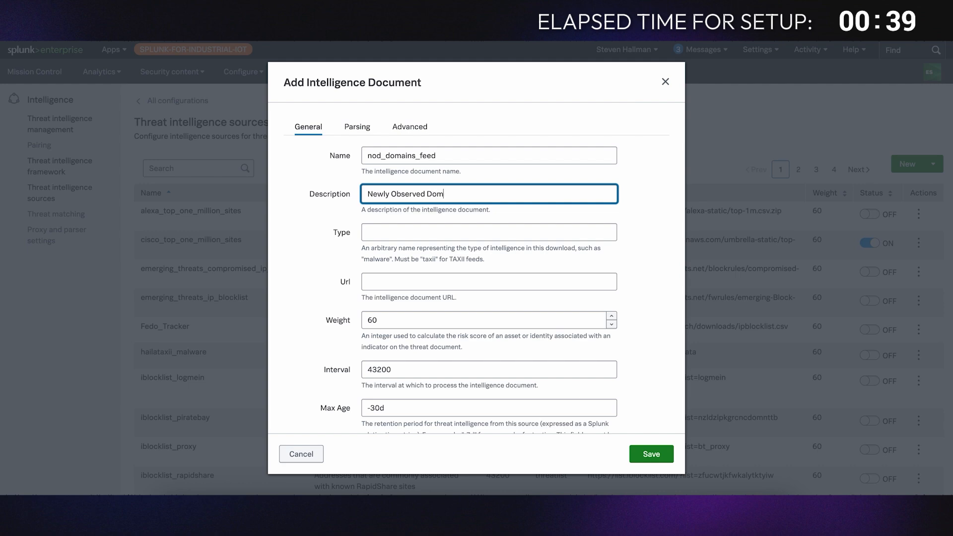
pyautogui.write('ains fro')
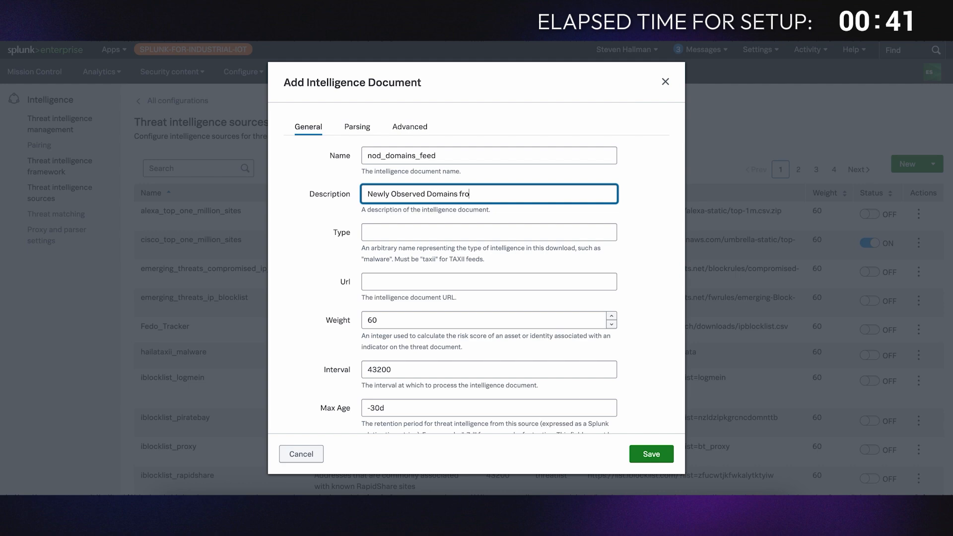
pyautogui.write('m DomainTools API')
pyautogui.press('Tab')
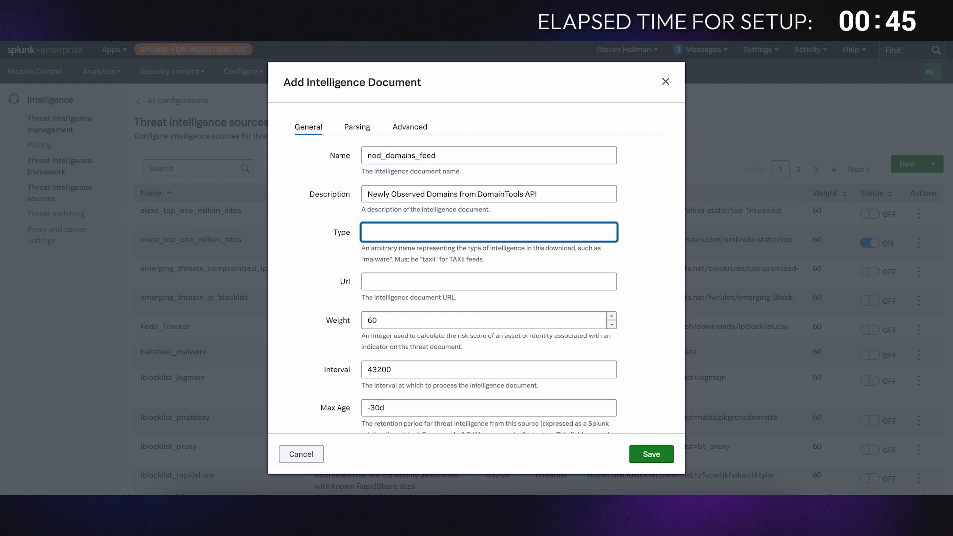
# Set the document type to domain and paste the DomainTools feed URL containing the API key.
pyautogui.write('domain')
pyautogui.press('Tab')
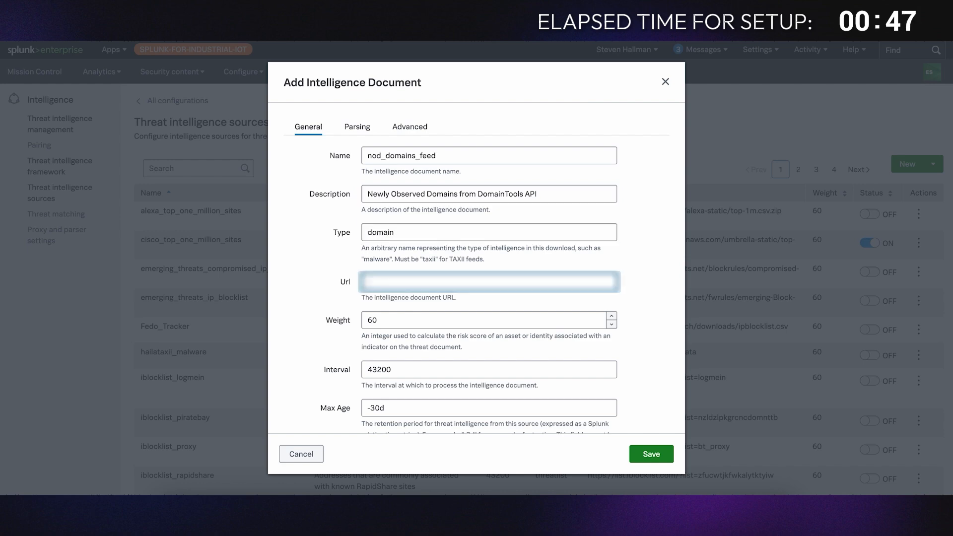
pyautogui.hotkey('ctrl', 'v')
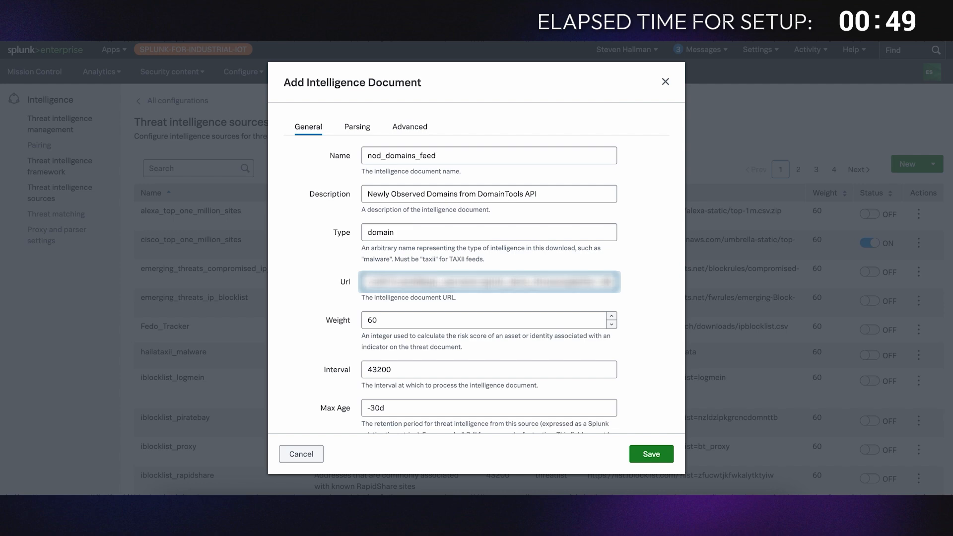
pyautogui.press('Tab')
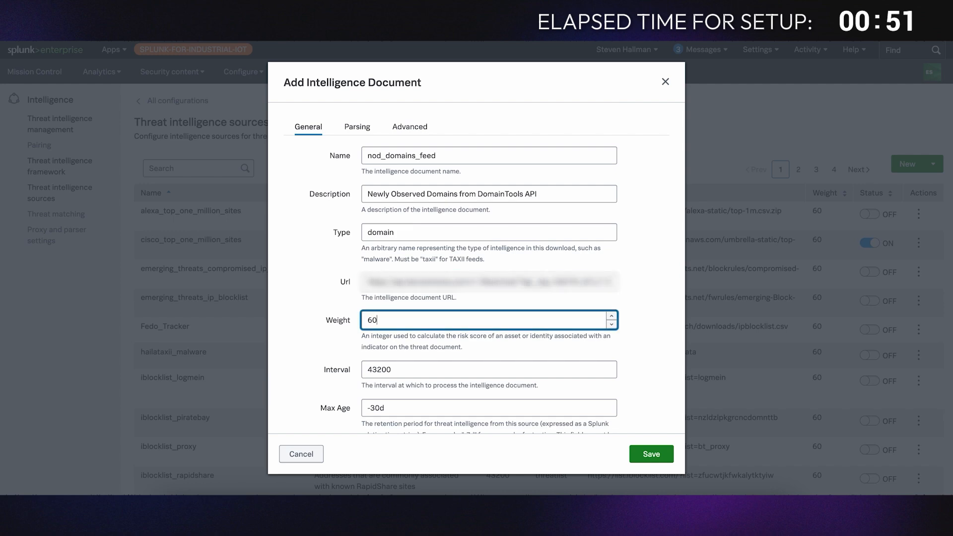
# Set the feed's processing interval to 60 and review the remaining general settings.
pyautogui.click(392, 370)
pyautogui.press('BackSpace')
pyautogui.press('BackSpace')
pyautogui.press('BackSpace')
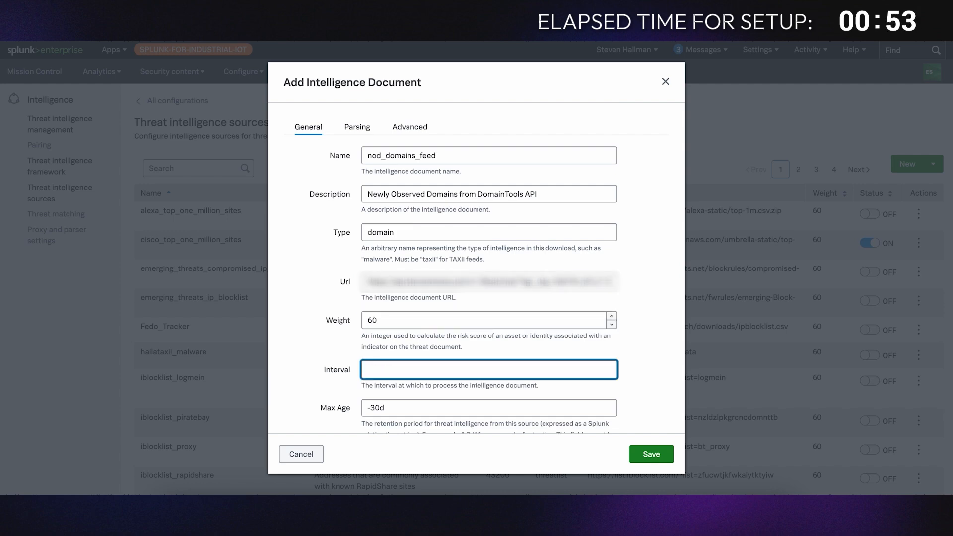
pyautogui.write('60')
pyautogui.scroll(-3, 520, 229)
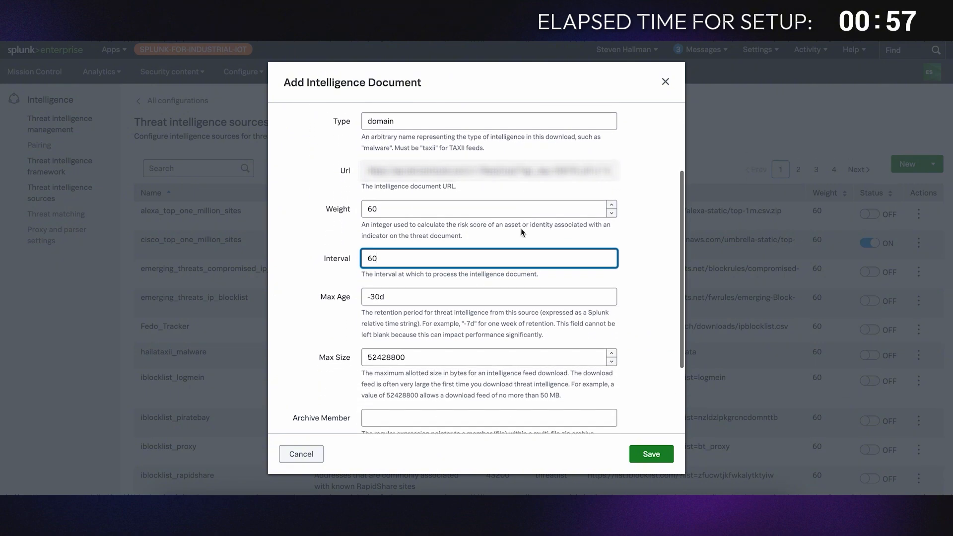
pyautogui.scroll(-2, 520, 228)
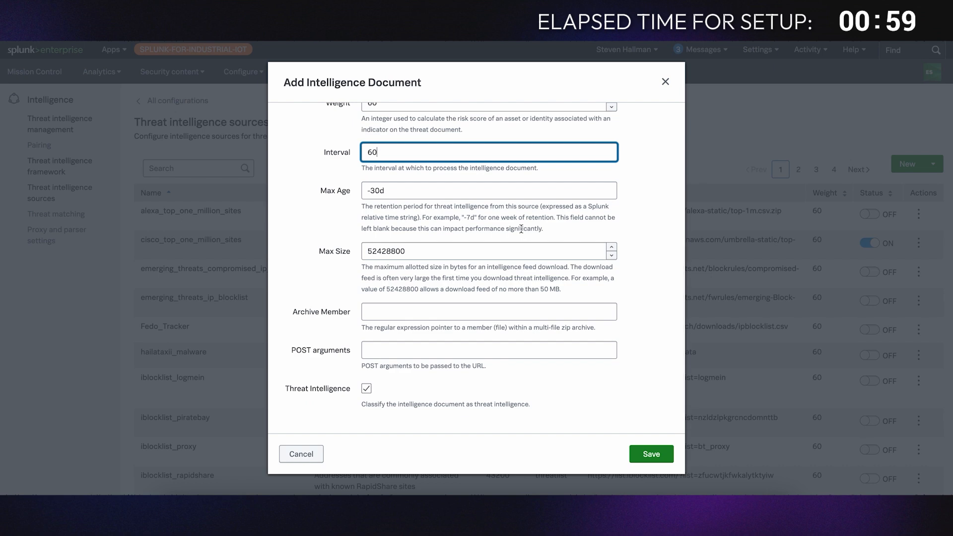
pyautogui.scroll(5, 521, 228)
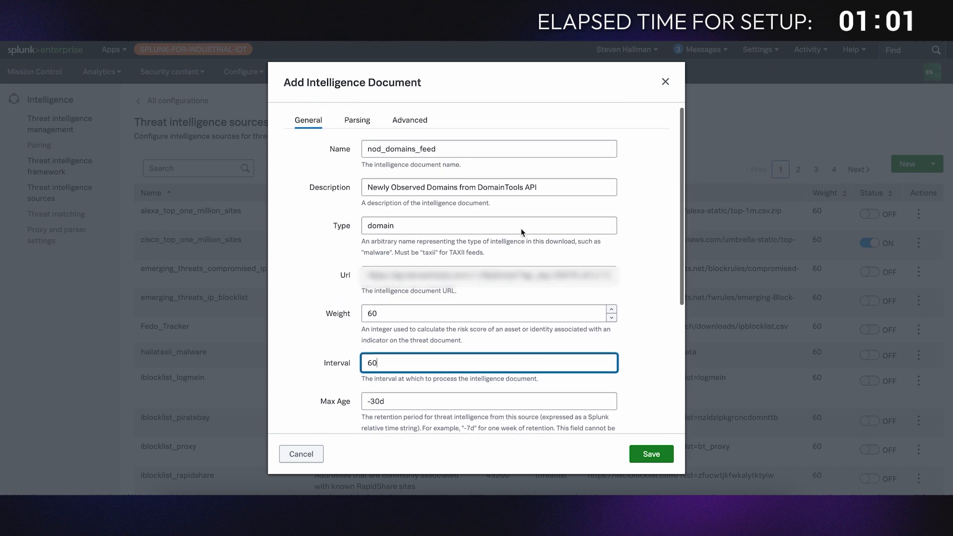
# In the parsing settings, set the extracting regular expression to {"timestamp":"([^"]+)","domain":"([^"]+)"}.
pyautogui.click(365, 131)
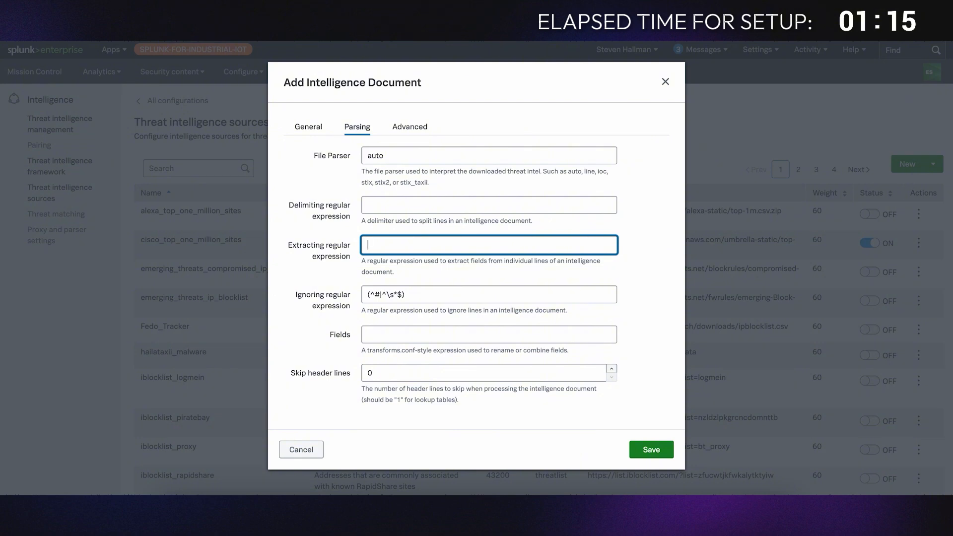
pyautogui.write('(')
pyautogui.write('timestamp')
pyautogui.click(372, 245)
pyautogui.write('"')
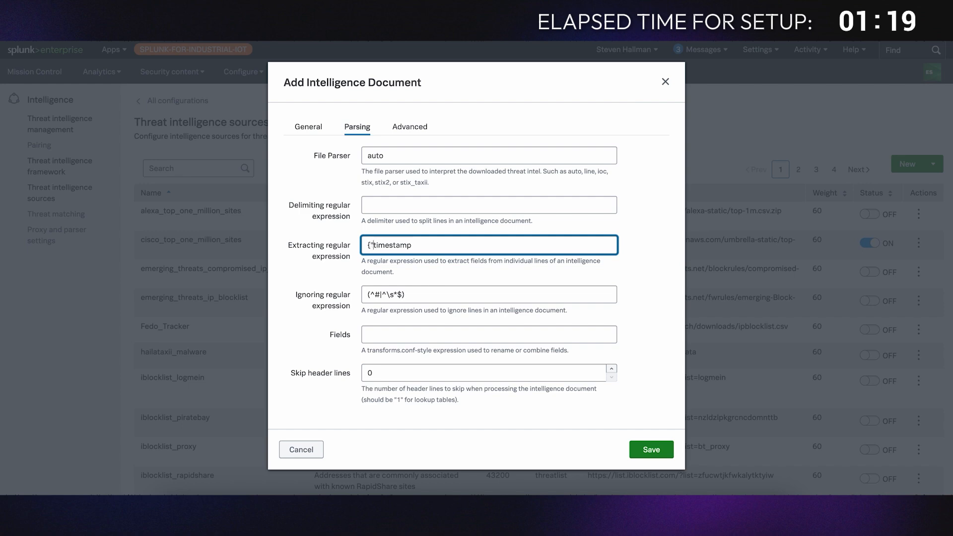
pyautogui.click(416, 244)
pyautogui.write('":"([^"]+)","domain')
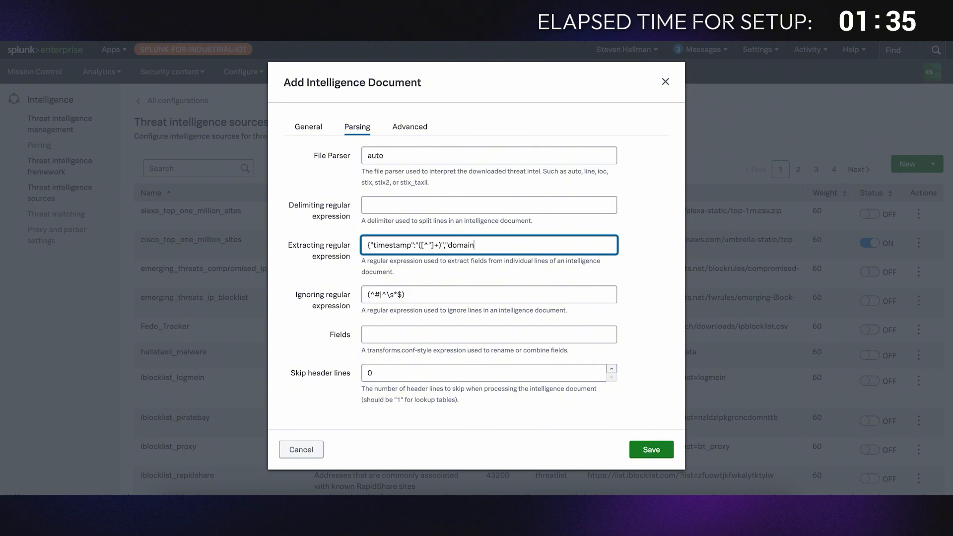
pyautogui.write('":"([')
pyautogui.write(')')
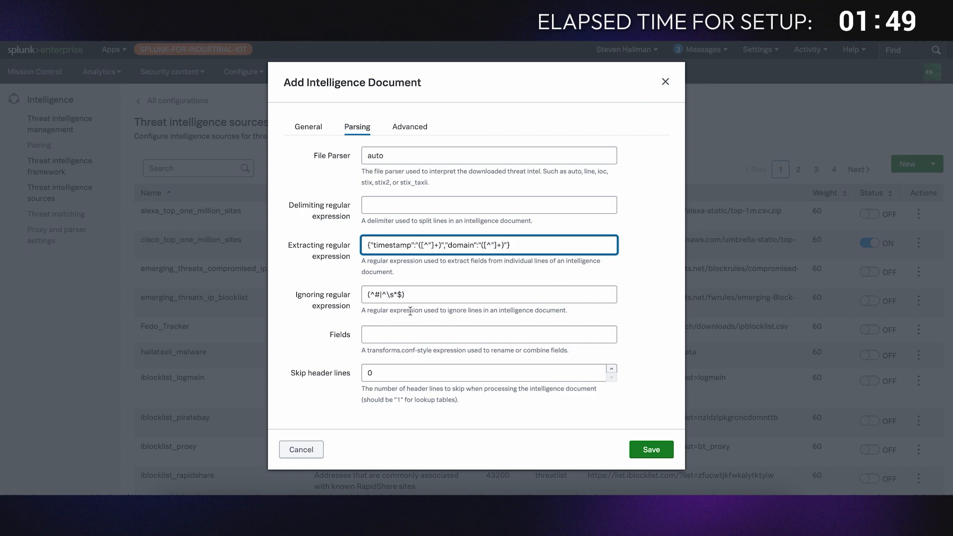
# Clear the ignoring regular expression from the parsing settings.
pyautogui.moveTo(416, 297); pyautogui.dragTo(344, 304)
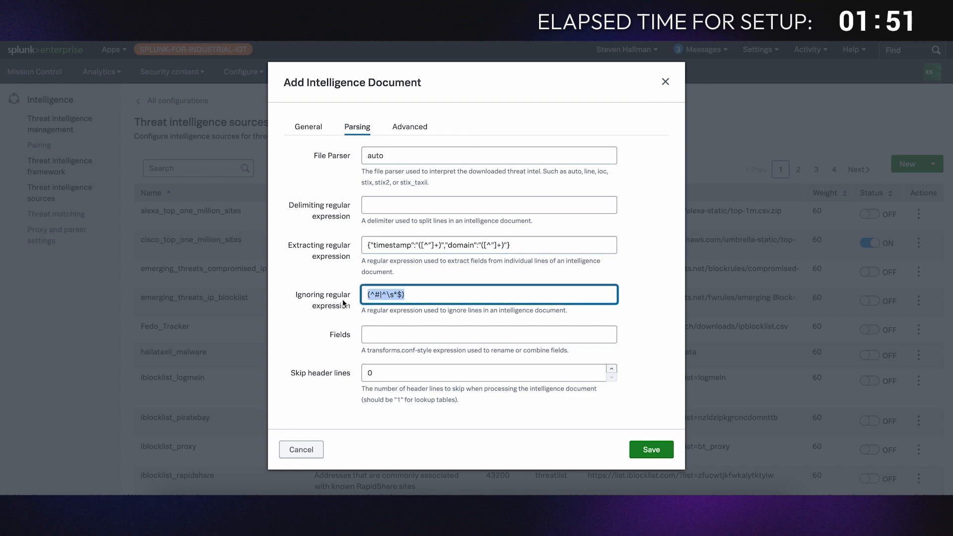
pyautogui.press('BackSpace')
pyautogui.press('Tab')
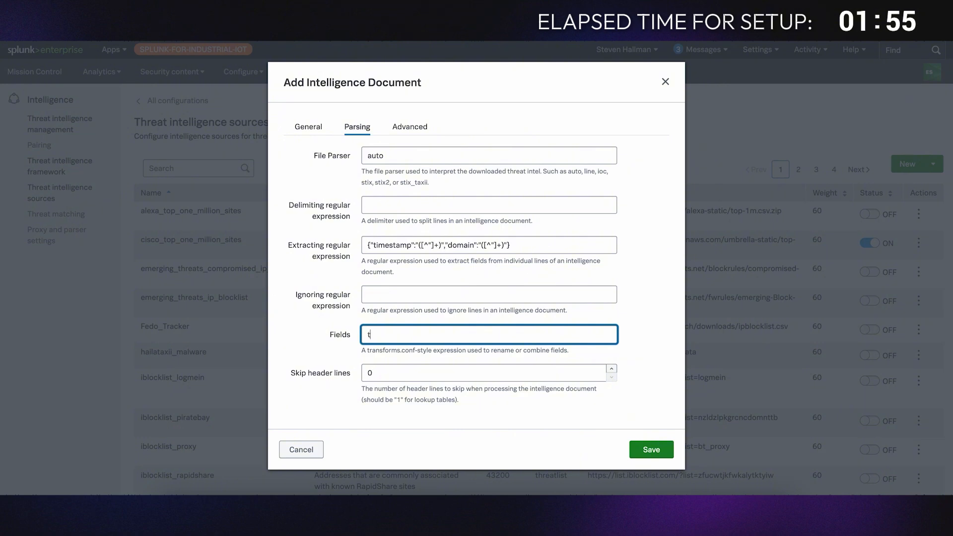
# Set the Fields expression to "timestamp:$1, domain:$2", then save the intelligence document and close its form.
pyautogui.write('timestamp:$1')
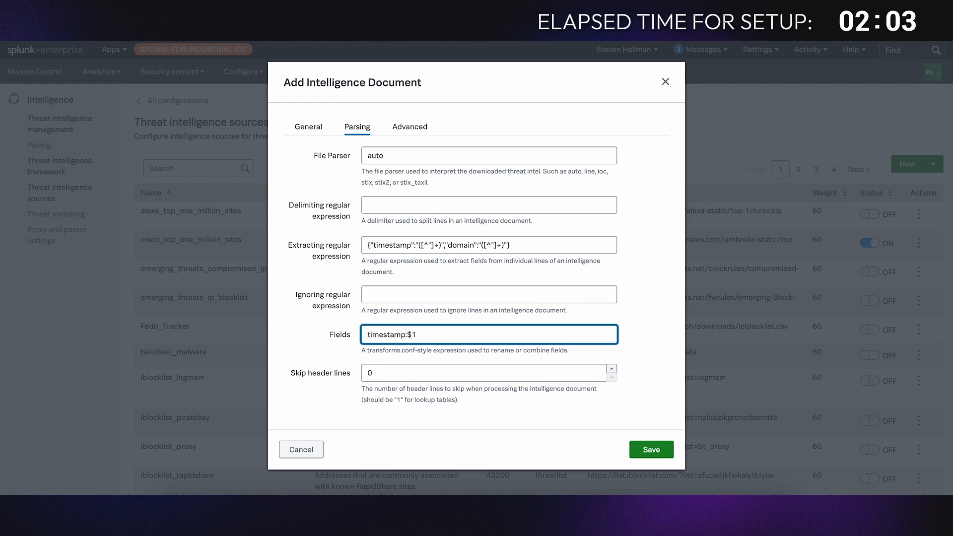
pyautogui.write(', domain:$2')
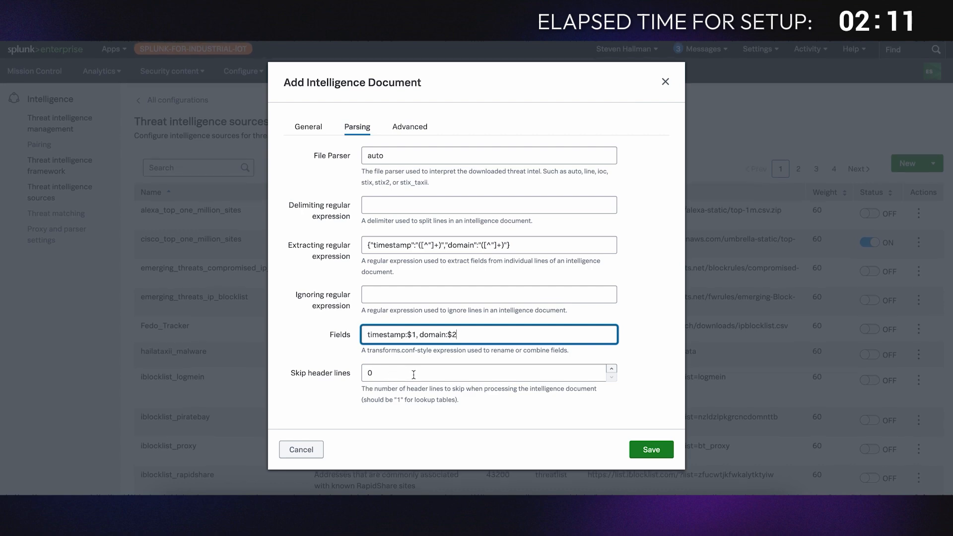
pyautogui.click(326, 339)
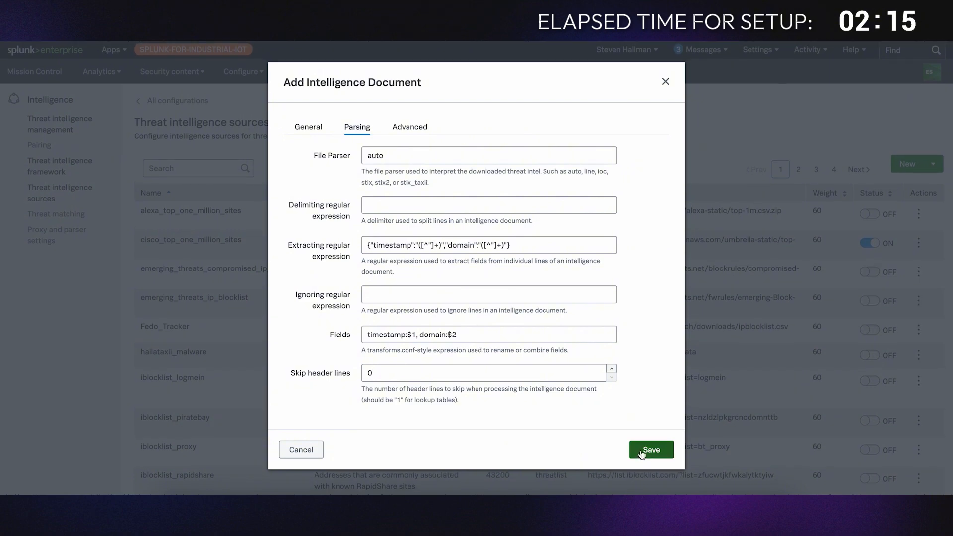
pyautogui.click(309, 127)
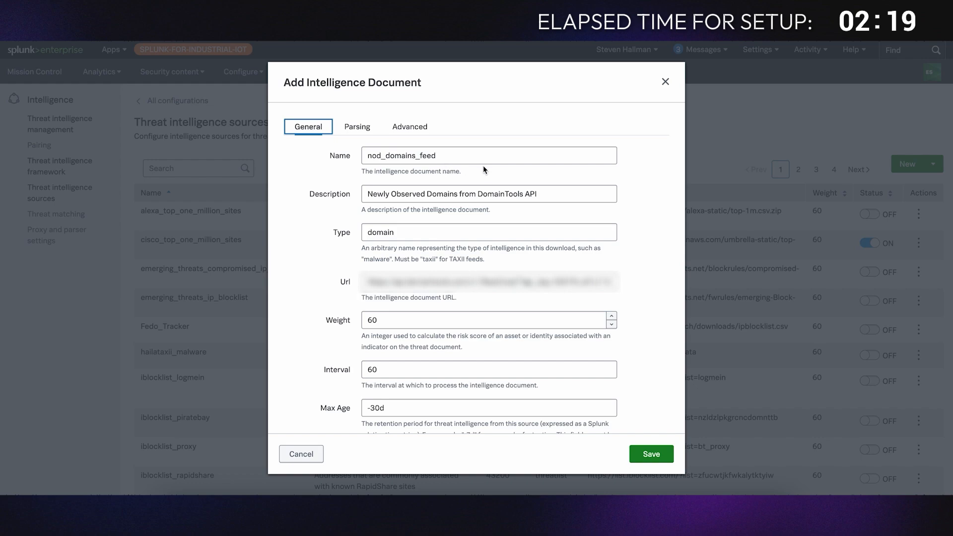
pyautogui.click(664, 81)
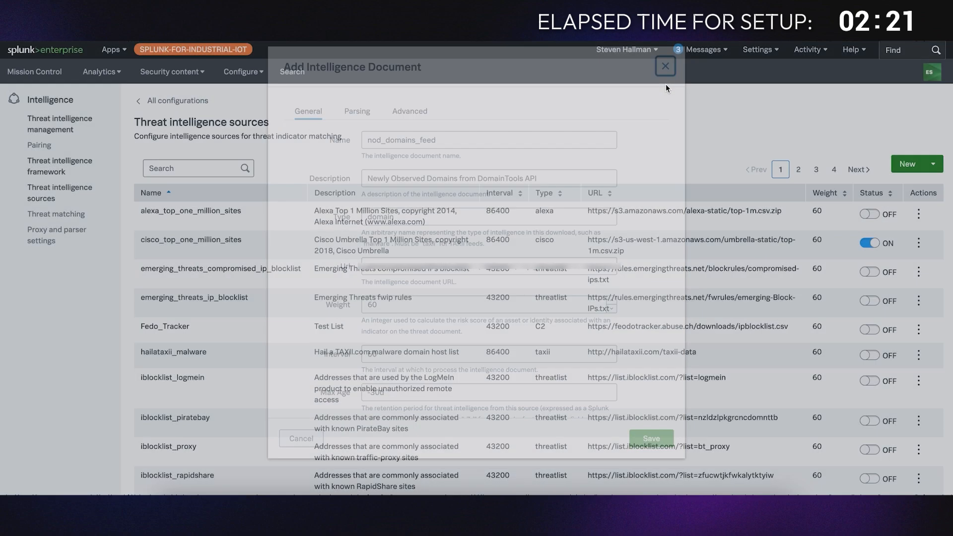
# Filter the threat intelligence sources by "nod_domains_fe" to check the new feed's entry.
pyautogui.click(192, 168)
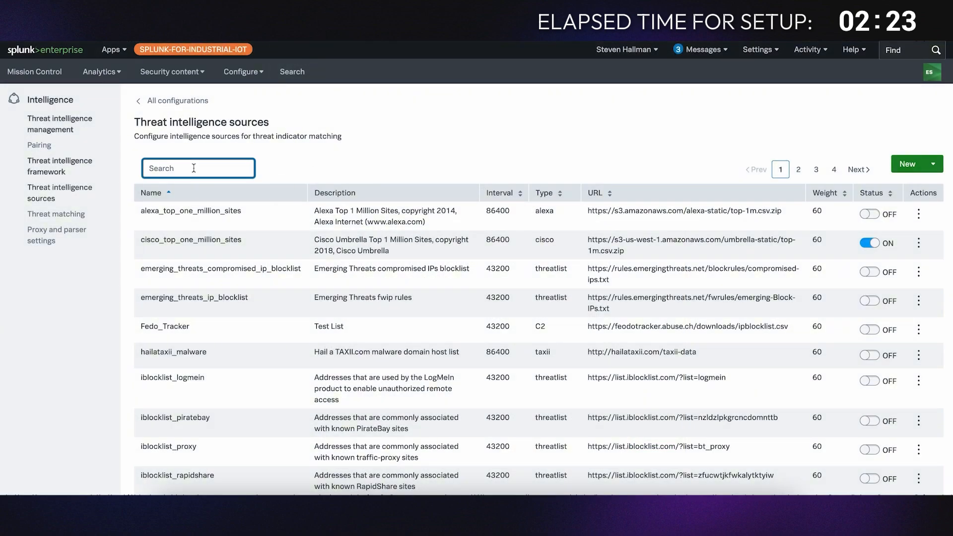
pyautogui.write('nod_domains')
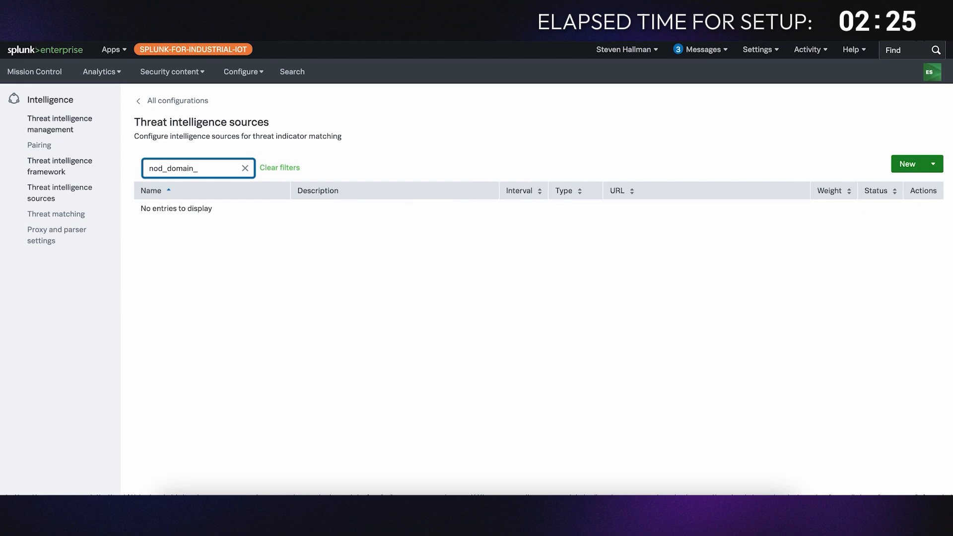
pyautogui.write('_fe')
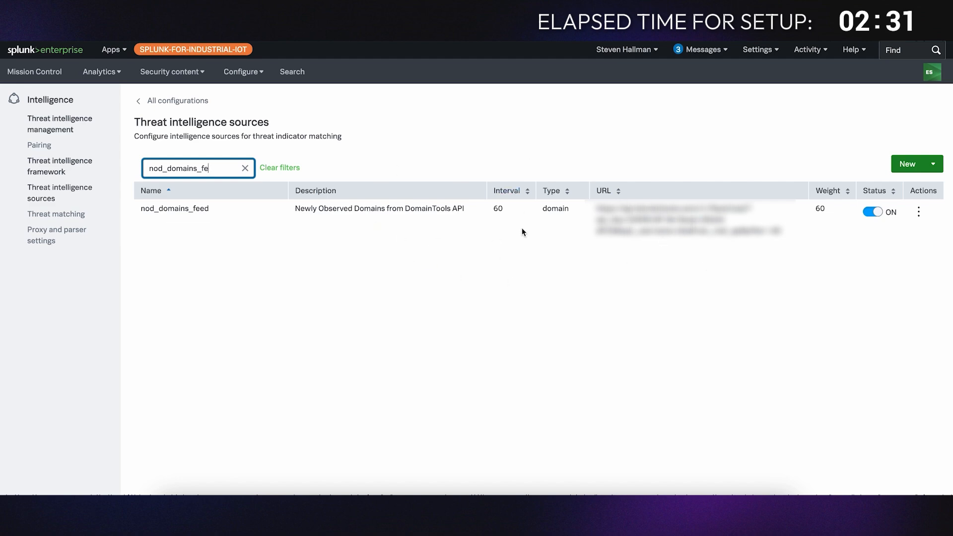
# Open the search page, and copy the Query 1 code for the 100 most recent domains from the Google Docs document.
pyautogui.click(289, 75)
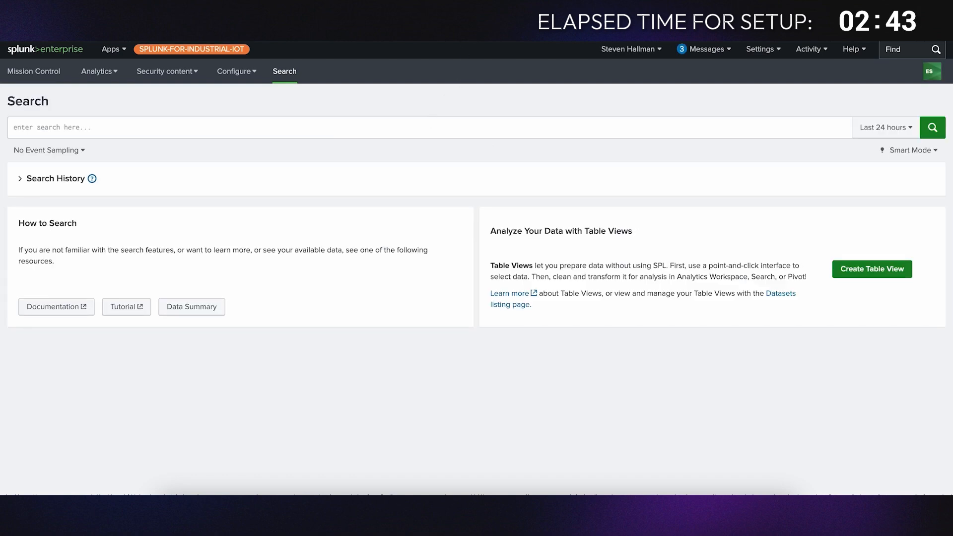
pyautogui.hotkey('alt', 'Tab')
pyautogui.scroll(3, 451, 264)
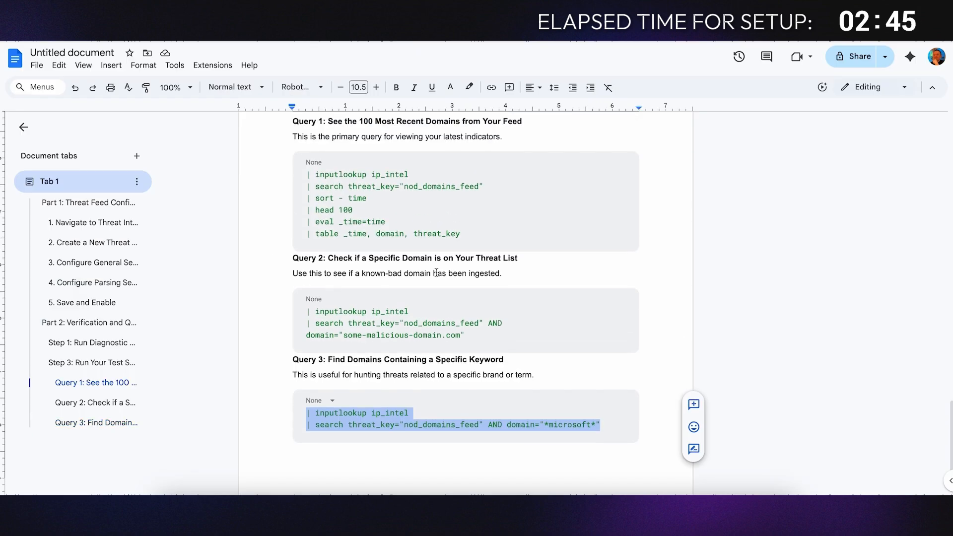
pyautogui.moveTo(451, 264); pyautogui.dragTo(307, 194)
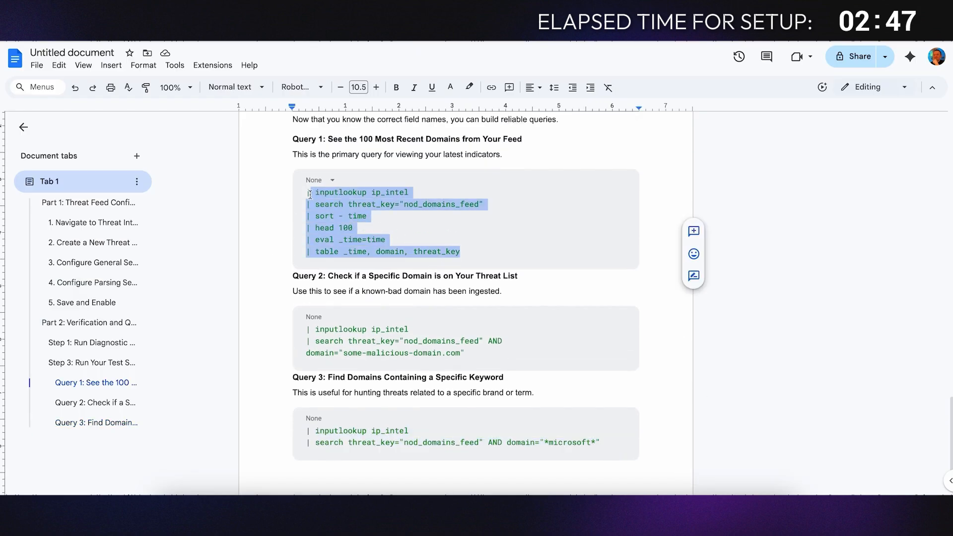
pyautogui.press('super+c')
# Switch back to Splunk and run the copied ip_intel query for the 100 most recent nod_domains_feed entries.
pyautogui.press('super+Tab')
pyautogui.click(232, 131)
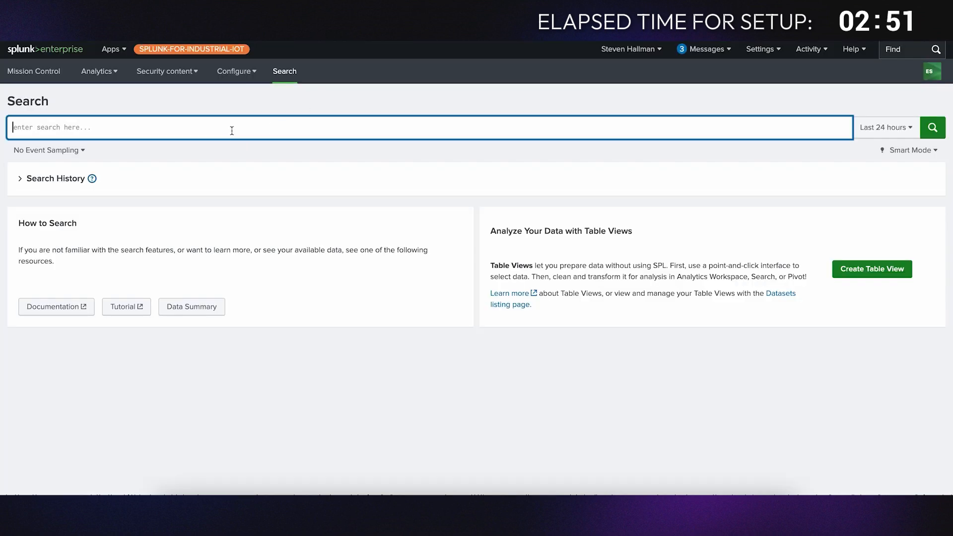
pyautogui.press('super+v')
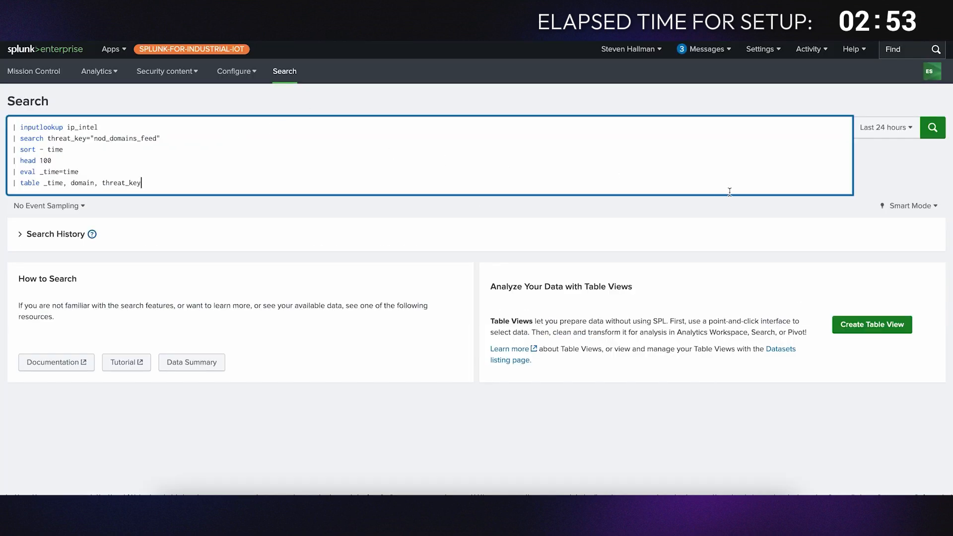
pyautogui.click(932, 127)
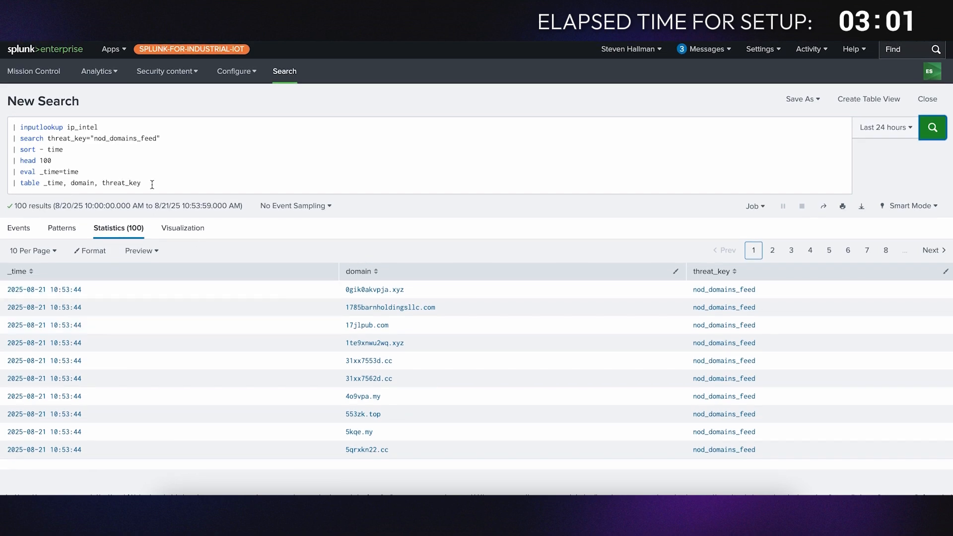
# Remove the sort, head, eval and table lines from the query and rerun the search.
pyautogui.moveTo(149, 183); pyautogui.dragTo(162, 139)
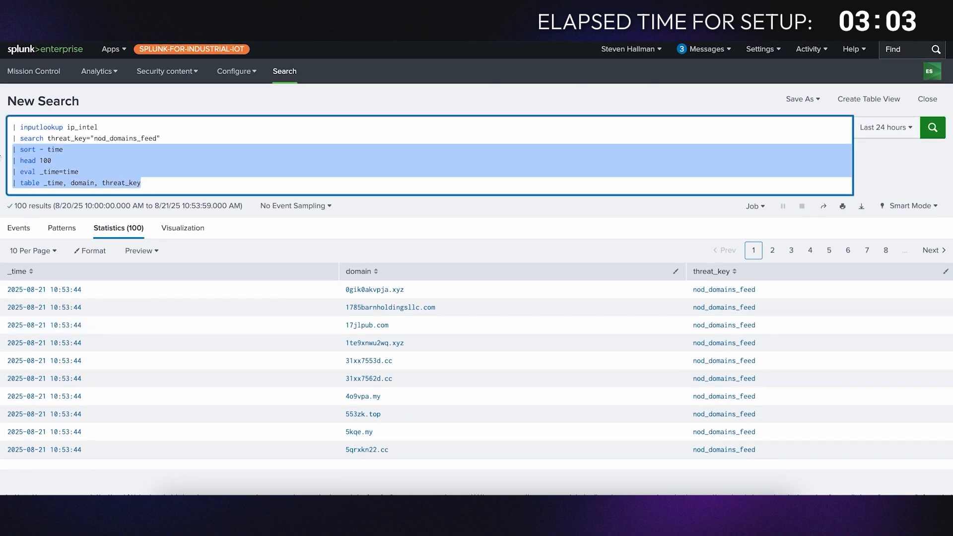
pyautogui.press('BackSpace')
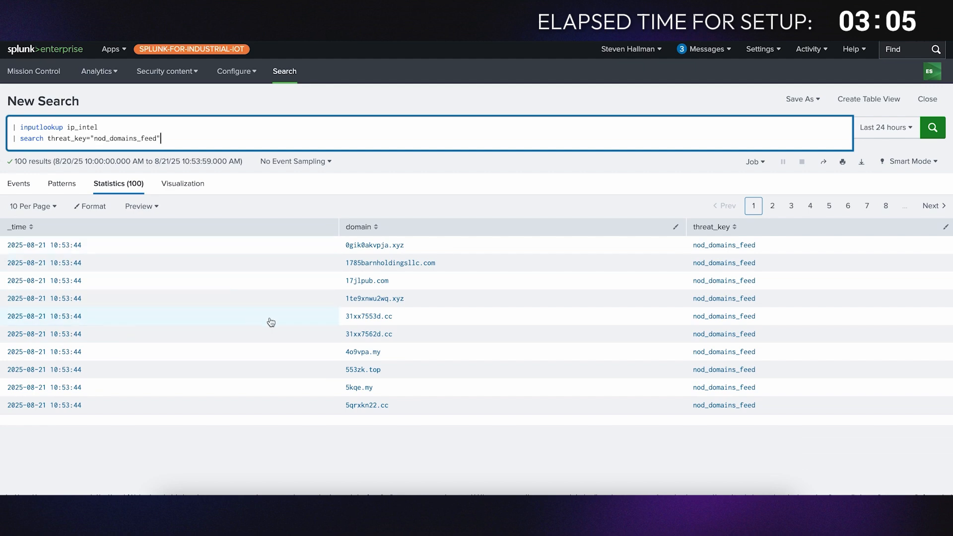
pyautogui.click(925, 136)
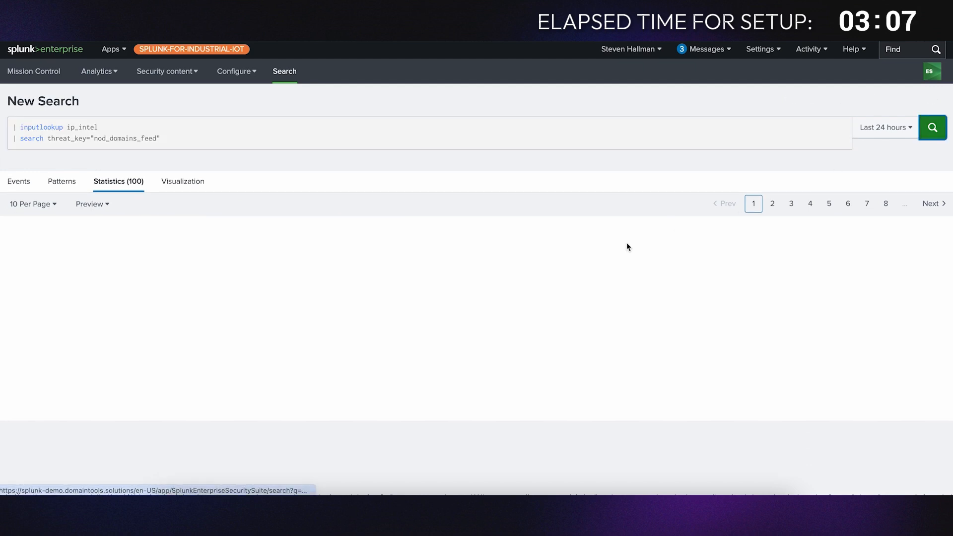